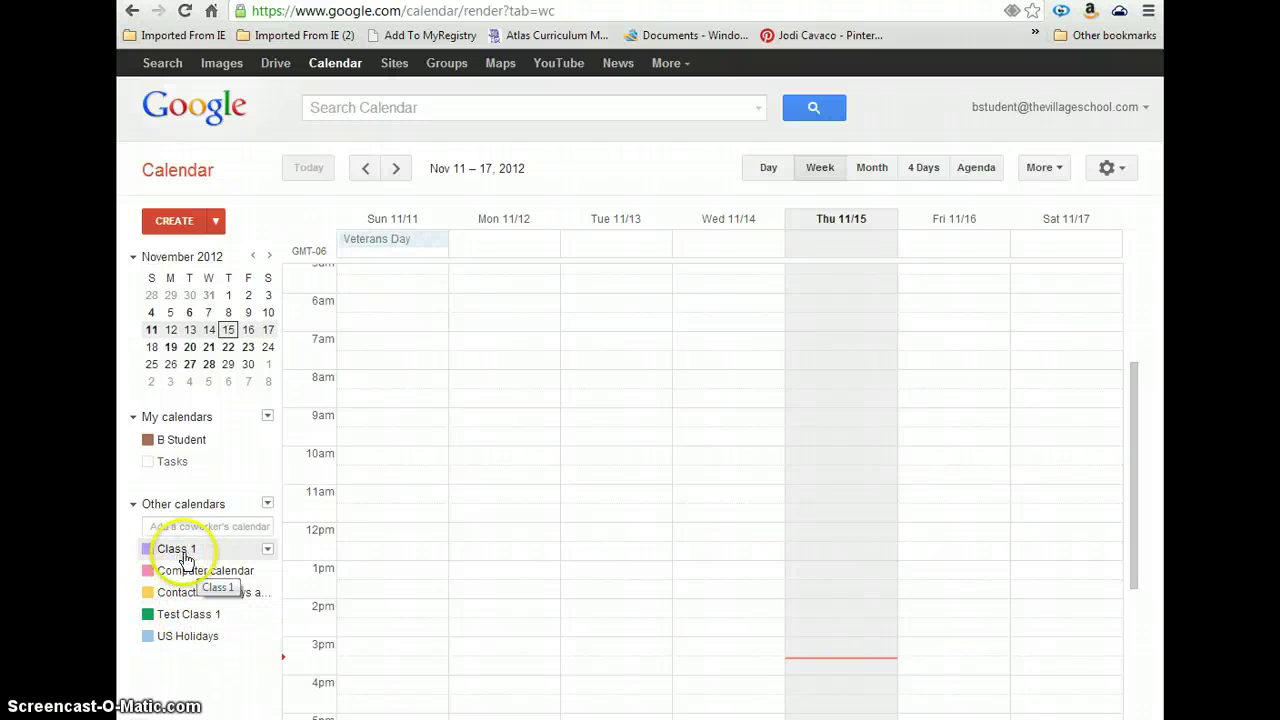
# Switch the calendar to month view and hide every calendar under Other calendars except Test Class 1
pyautogui.click(190, 572)
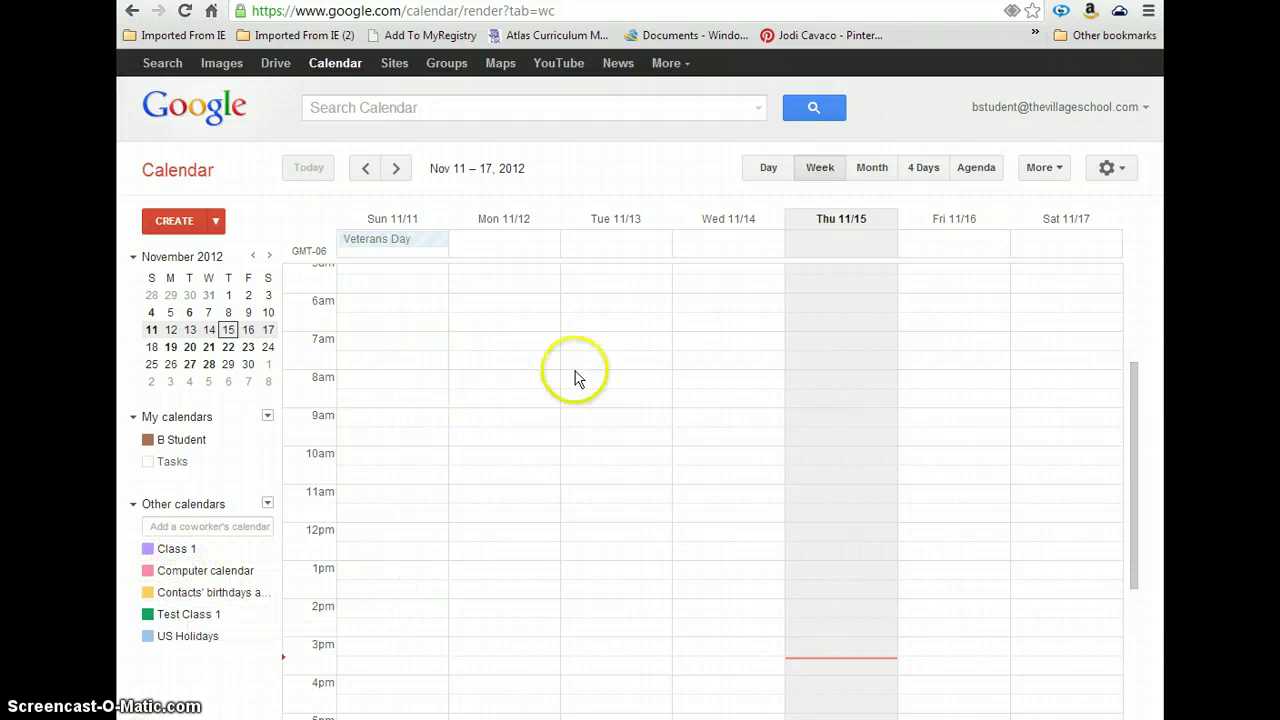
pyautogui.click(871, 170)
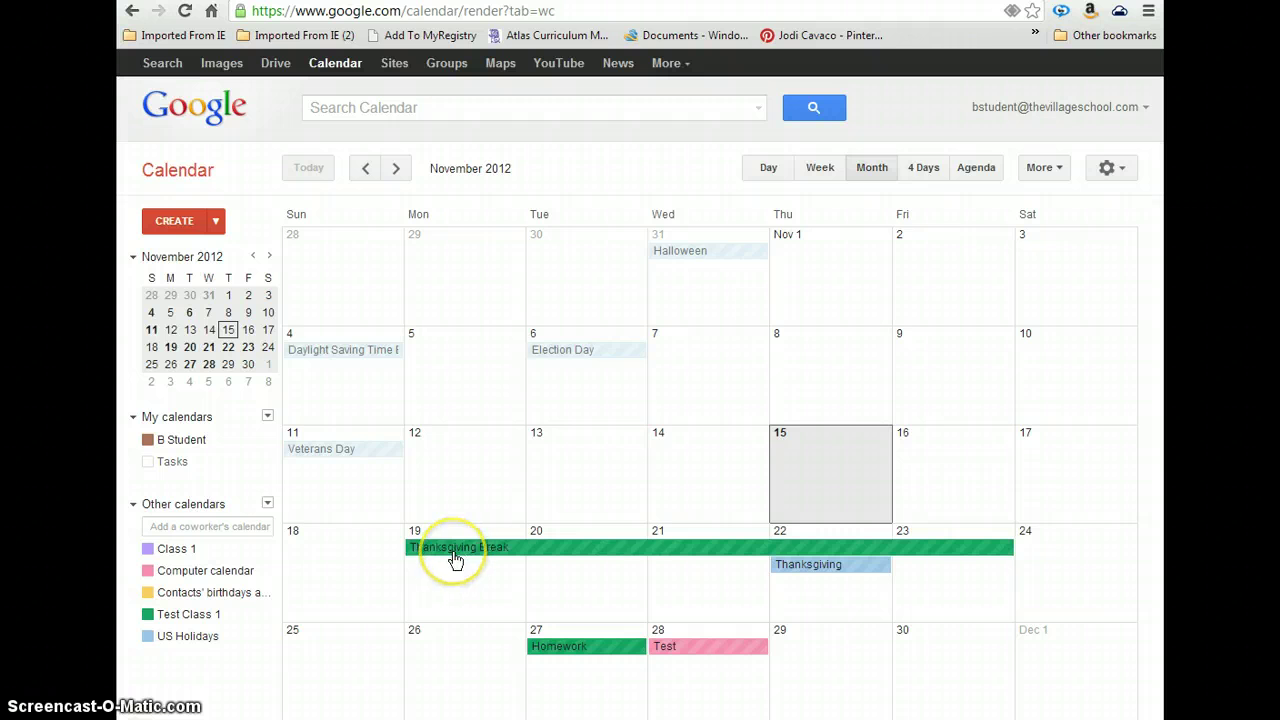
pyautogui.click(149, 592)
pyautogui.click(150, 574)
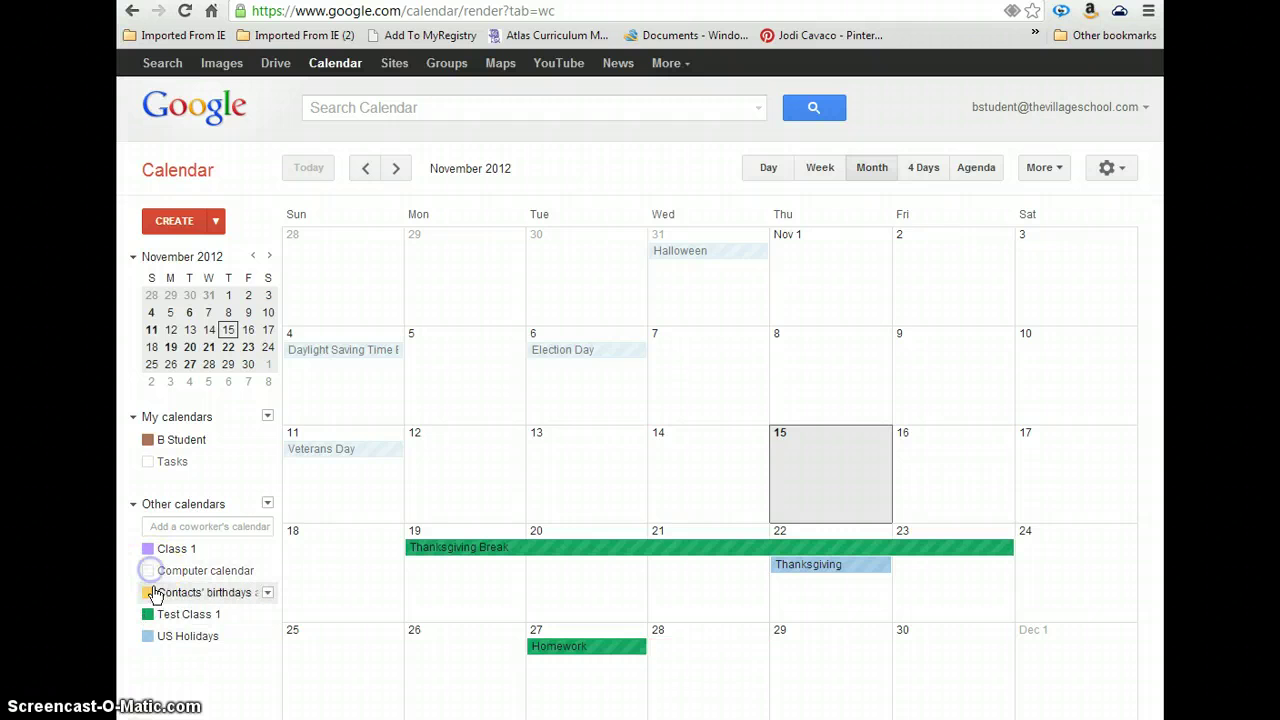
pyautogui.click(150, 552)
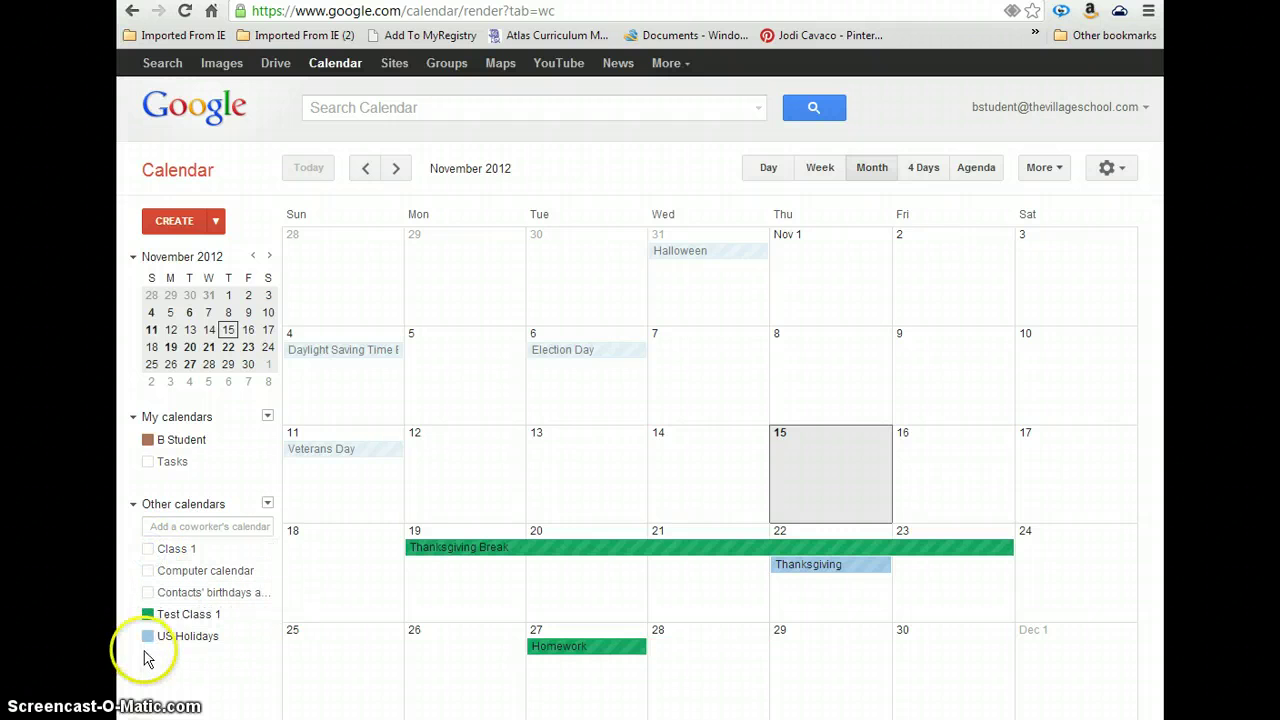
pyautogui.click(148, 636)
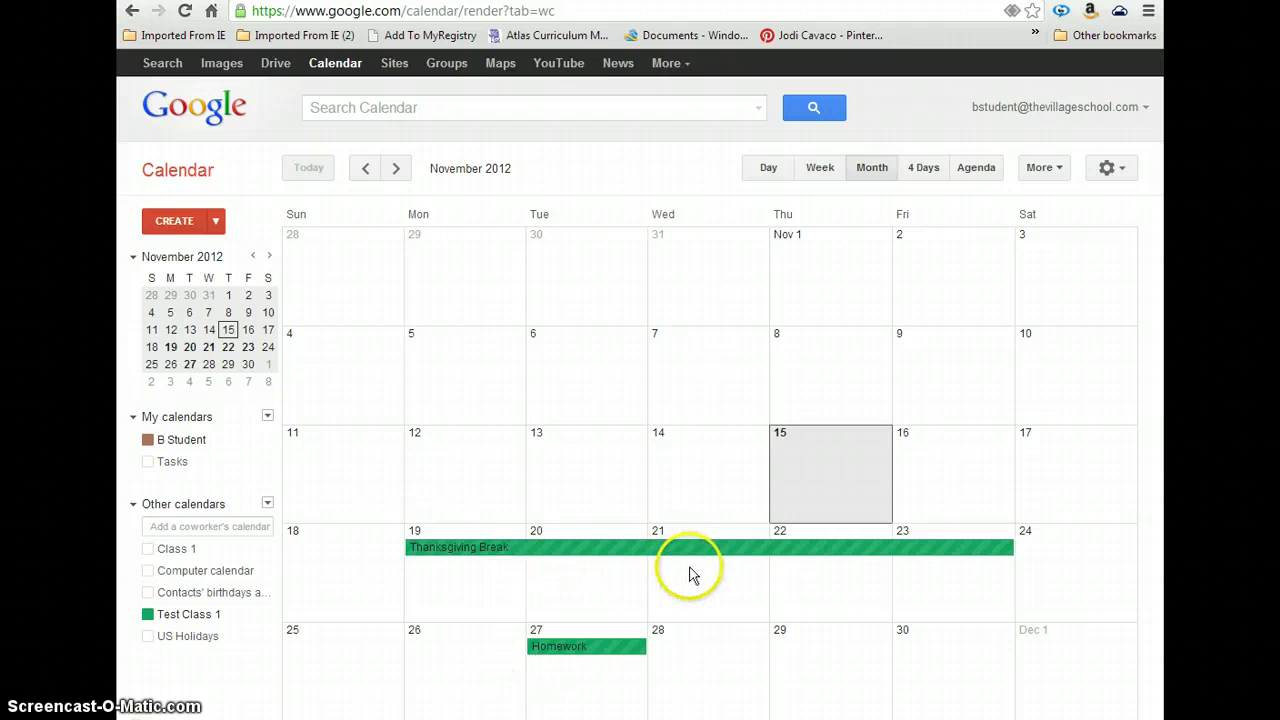
# Show the US Holidays, Contacts' birthdays, Computer calendar and Class 1 calendars again
pyautogui.click(148, 637)
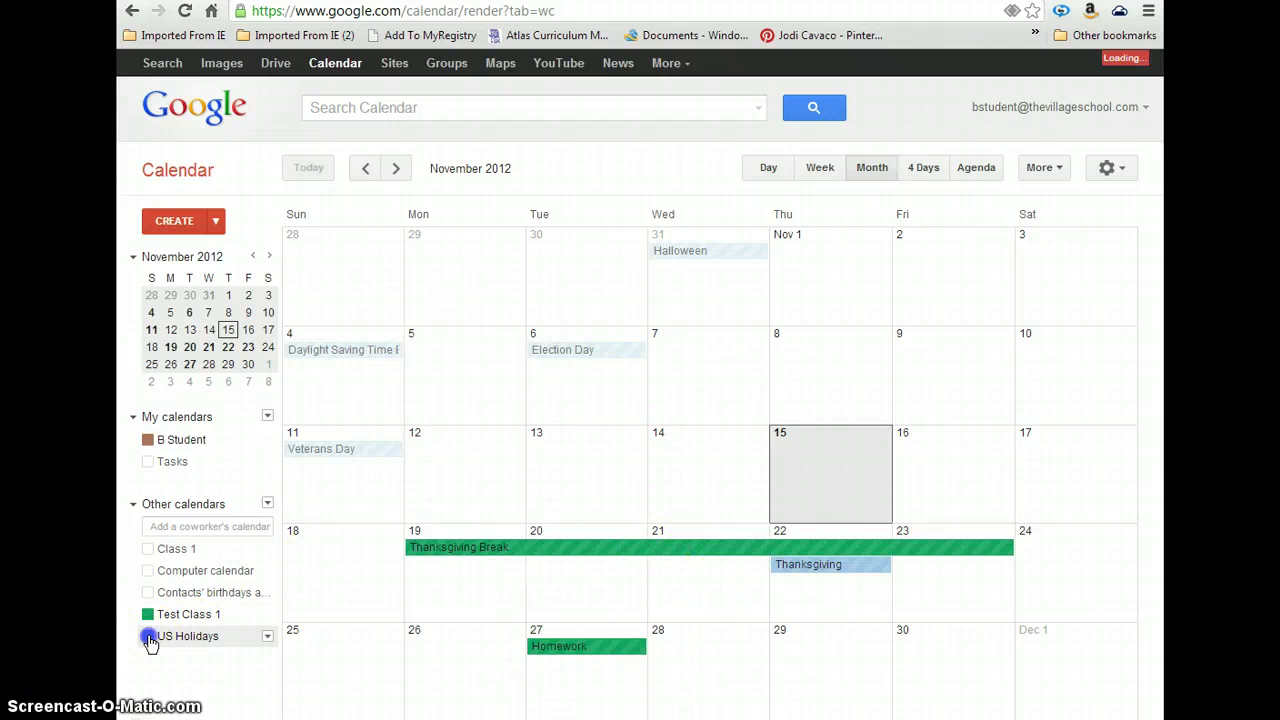
pyautogui.click(148, 592)
pyautogui.click(149, 572)
pyautogui.click(149, 549)
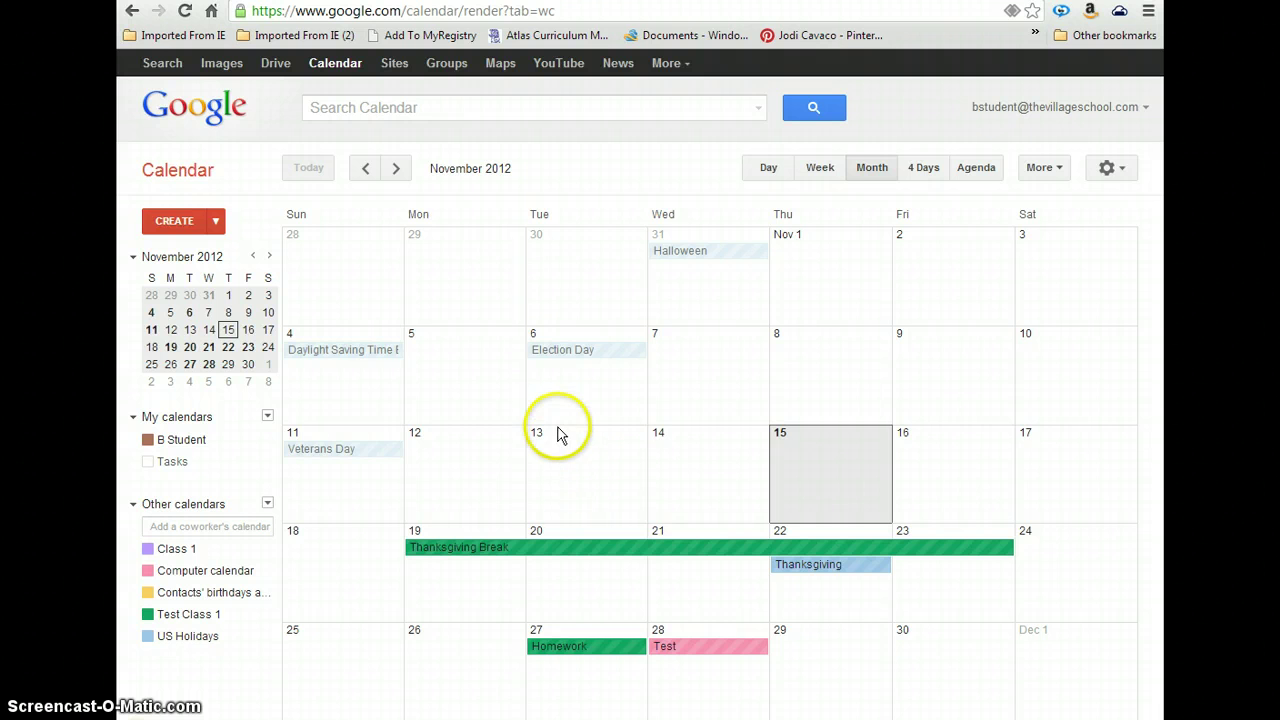
# Review the general calendar settings from language to keyboard shortcuts and return to the calendar without saving
pyautogui.click(1112, 168)
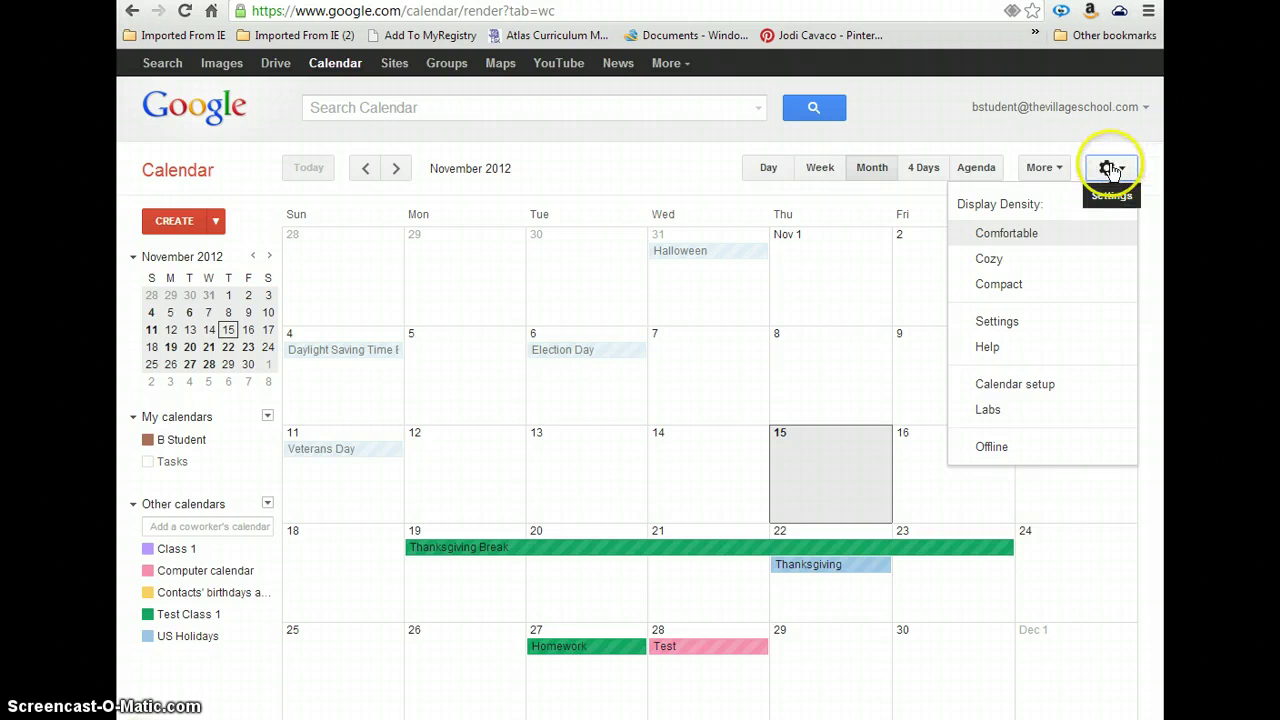
pyautogui.click(1020, 320)
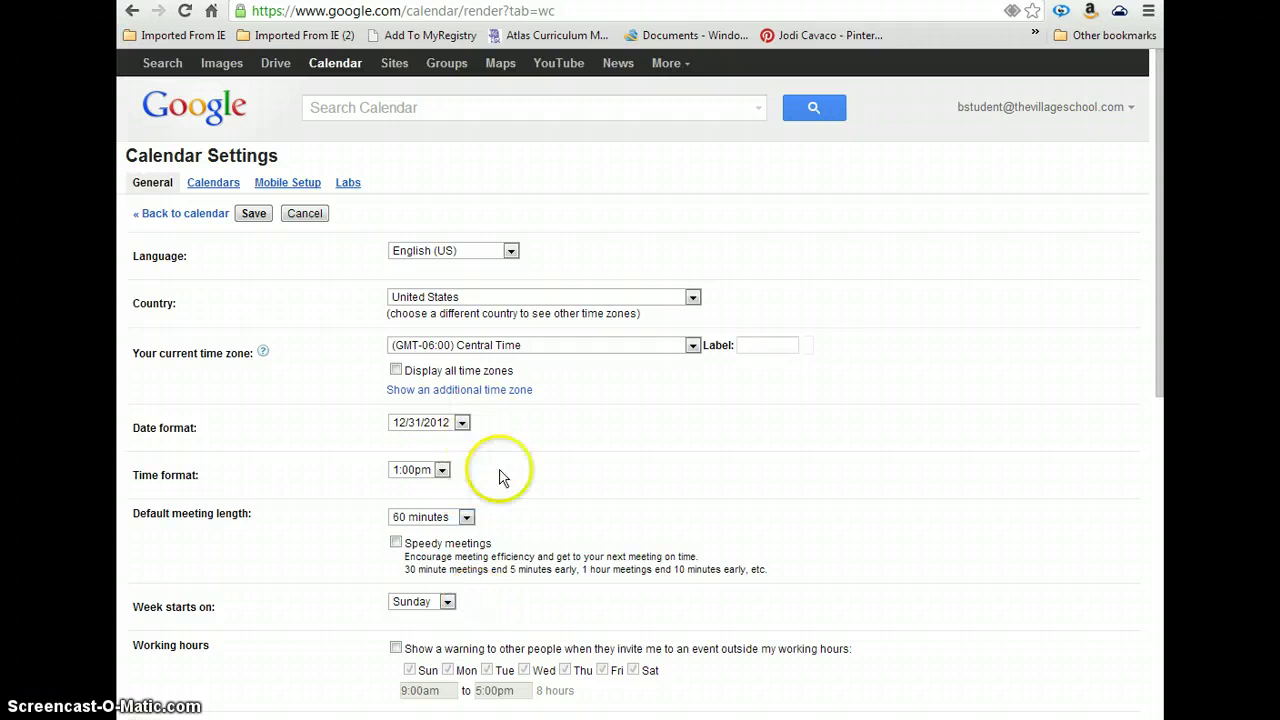
pyautogui.scroll(-5, 536, 478)
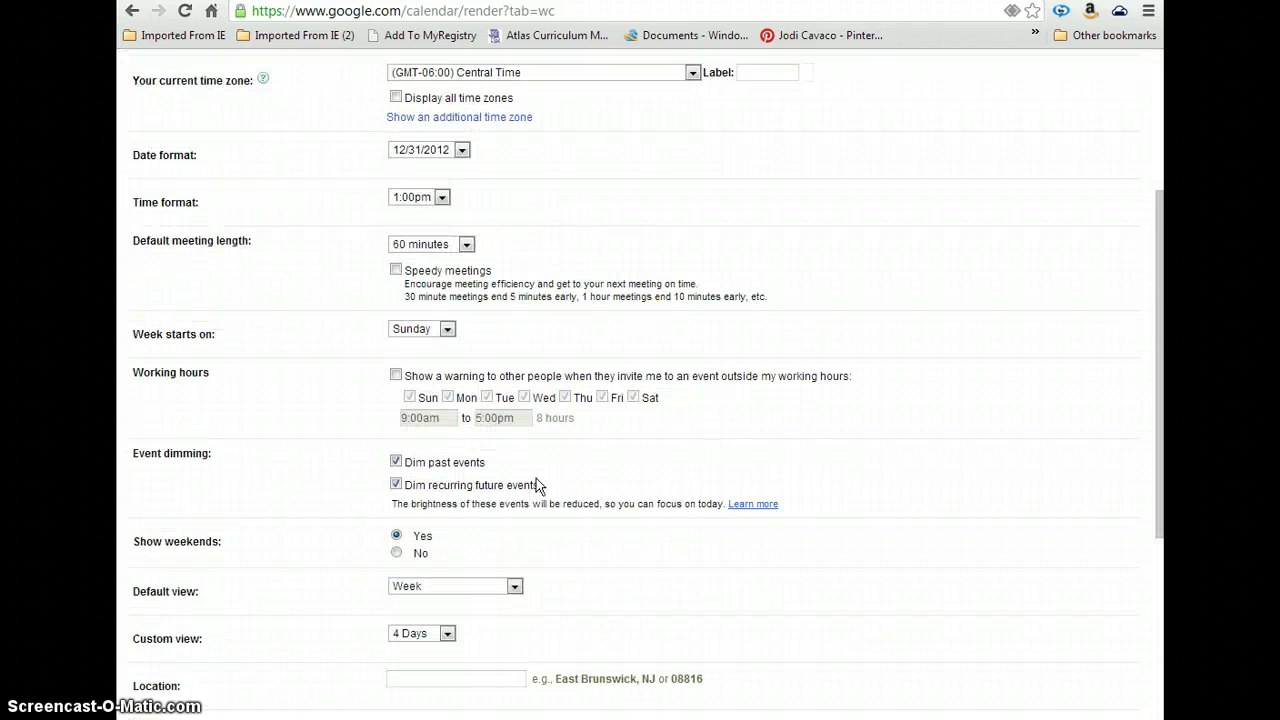
pyautogui.scroll(-1, 536, 486)
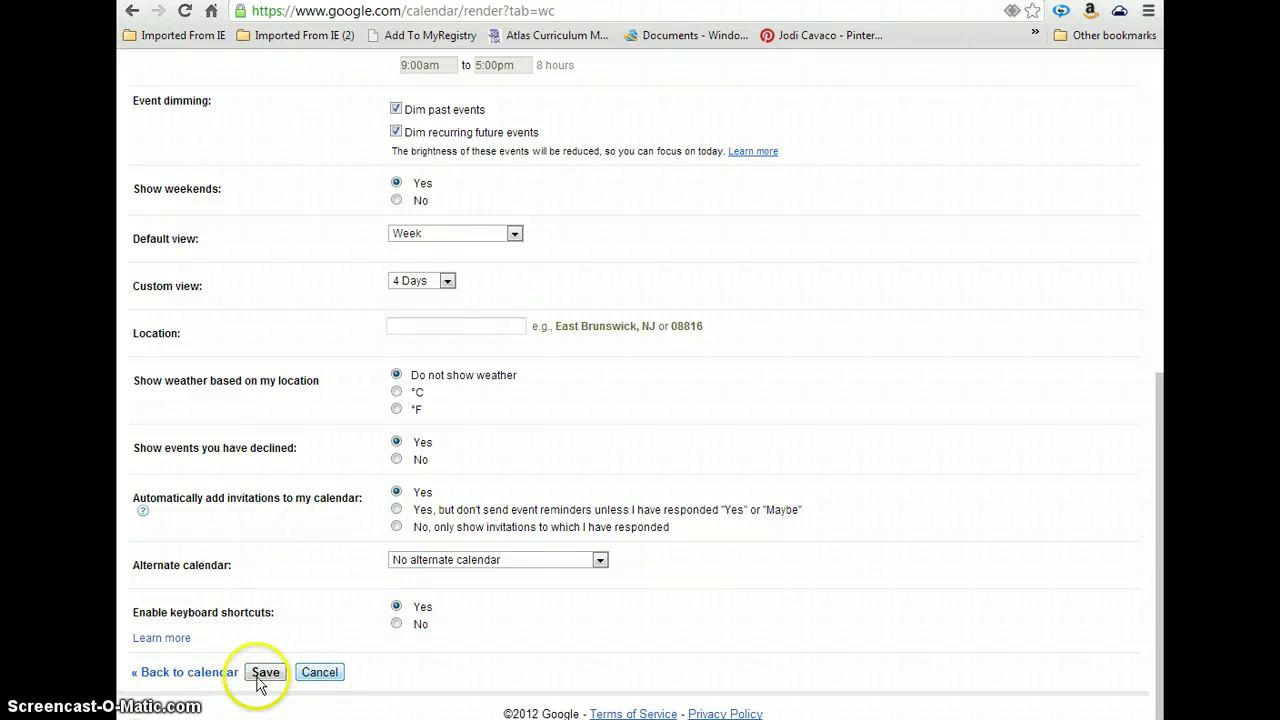
pyautogui.click(192, 672)
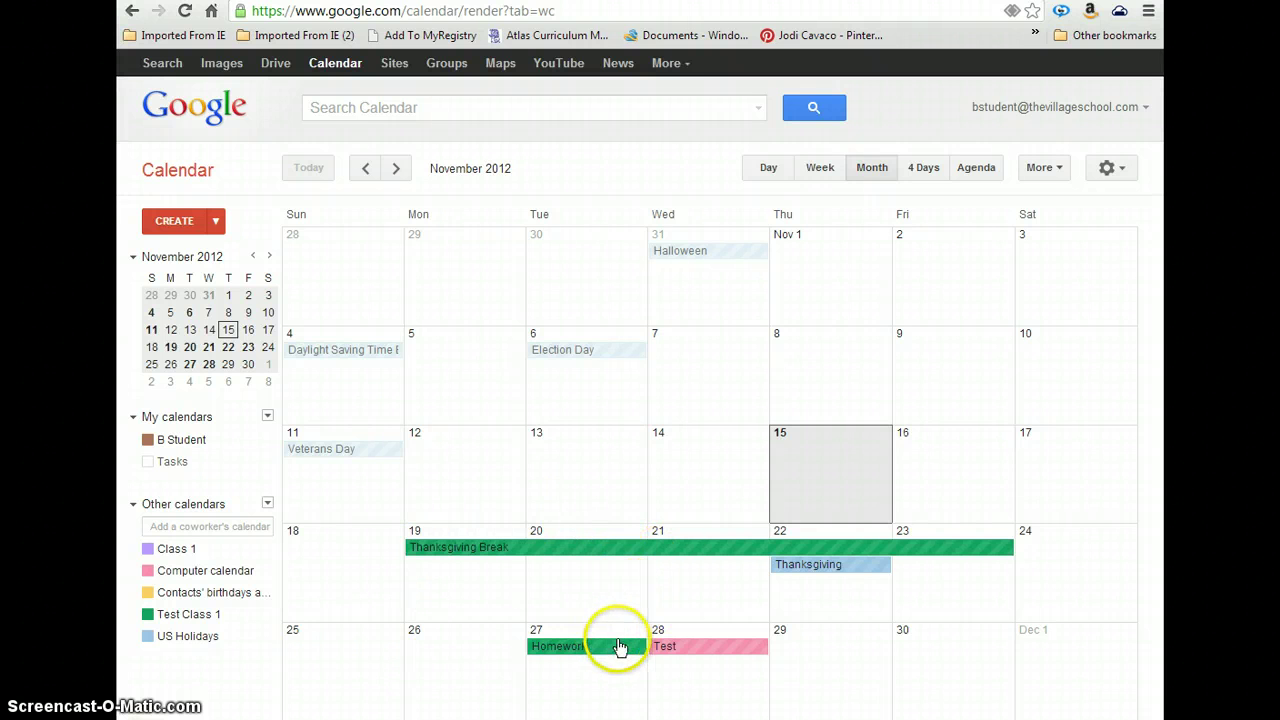
# View the details of the November 27 Homework event, return to the calendar and display it as an agenda
pyautogui.click(565, 655)
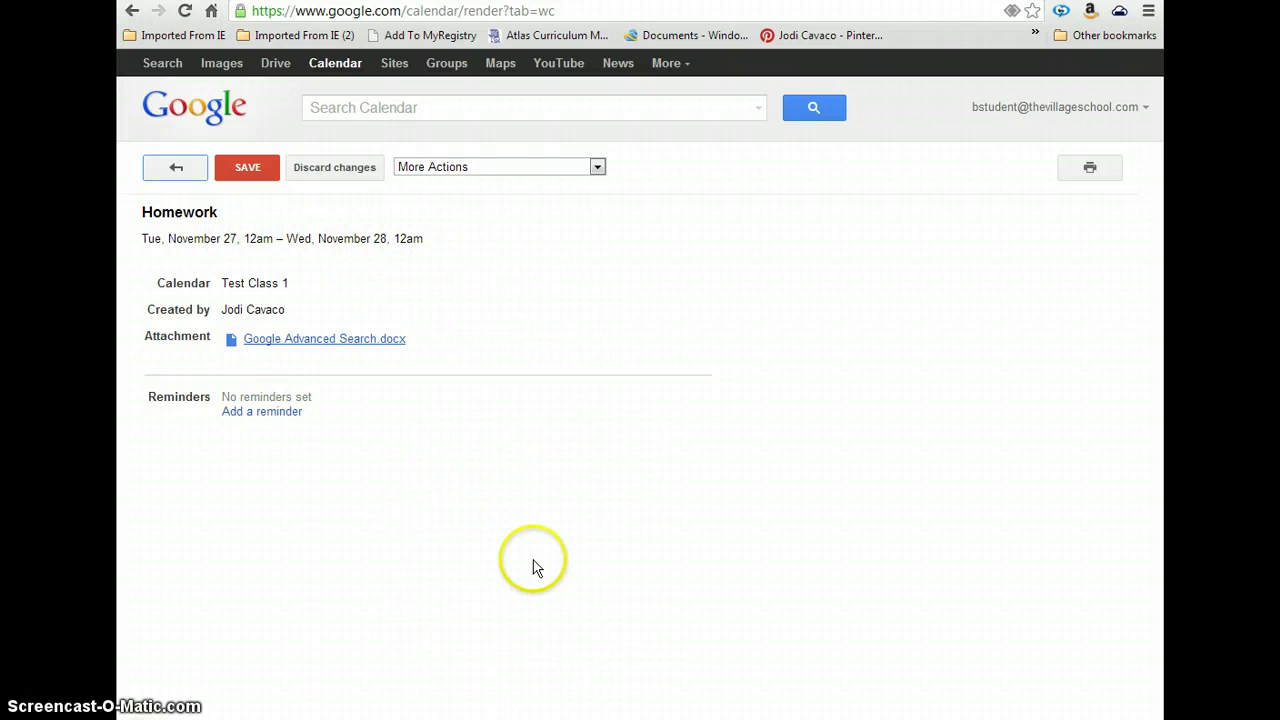
pyautogui.click(183, 168)
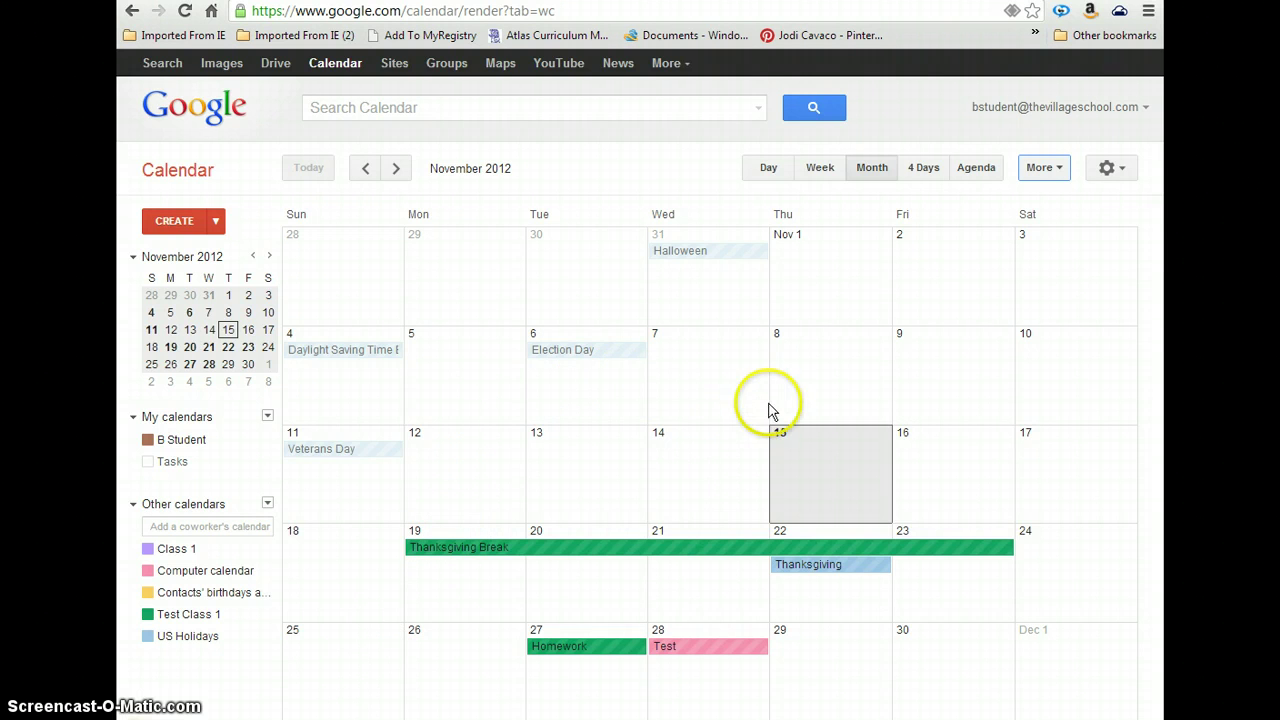
pyautogui.click(977, 170)
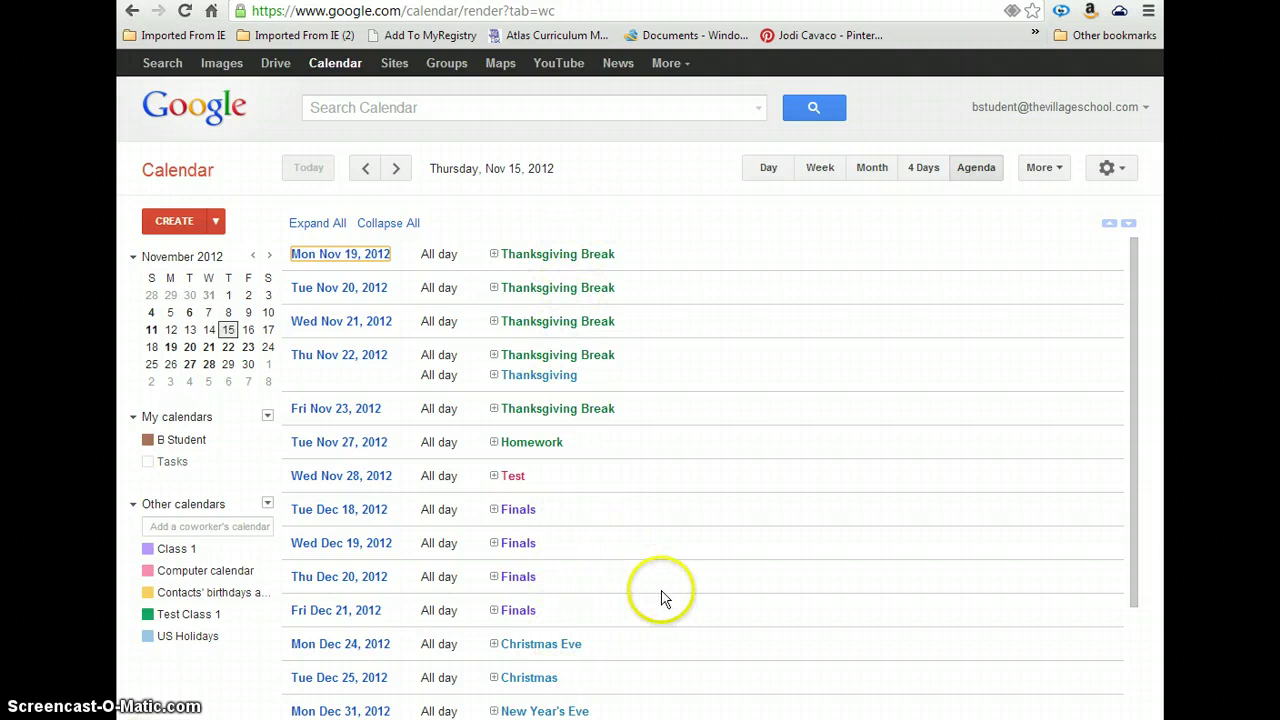
# Open the calendar's print preview and set the print range to 7 days
pyautogui.click(1050, 172)
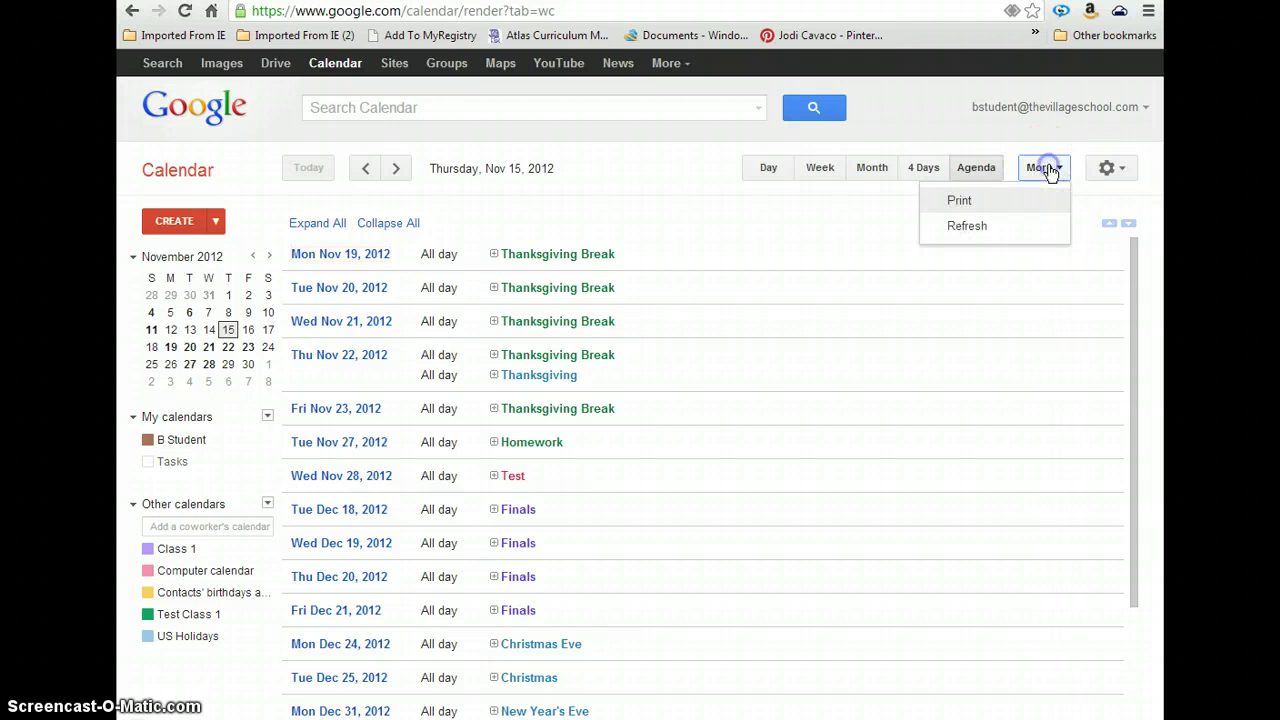
pyautogui.click(962, 200)
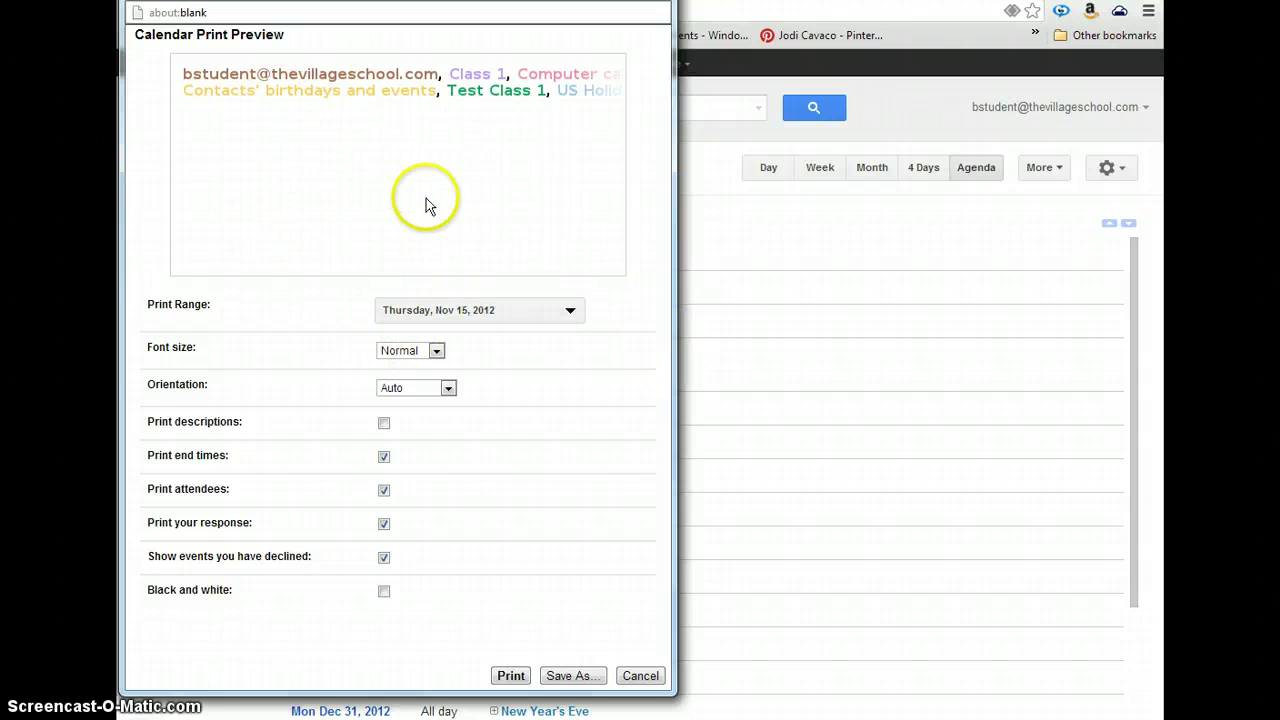
pyautogui.click(480, 310)
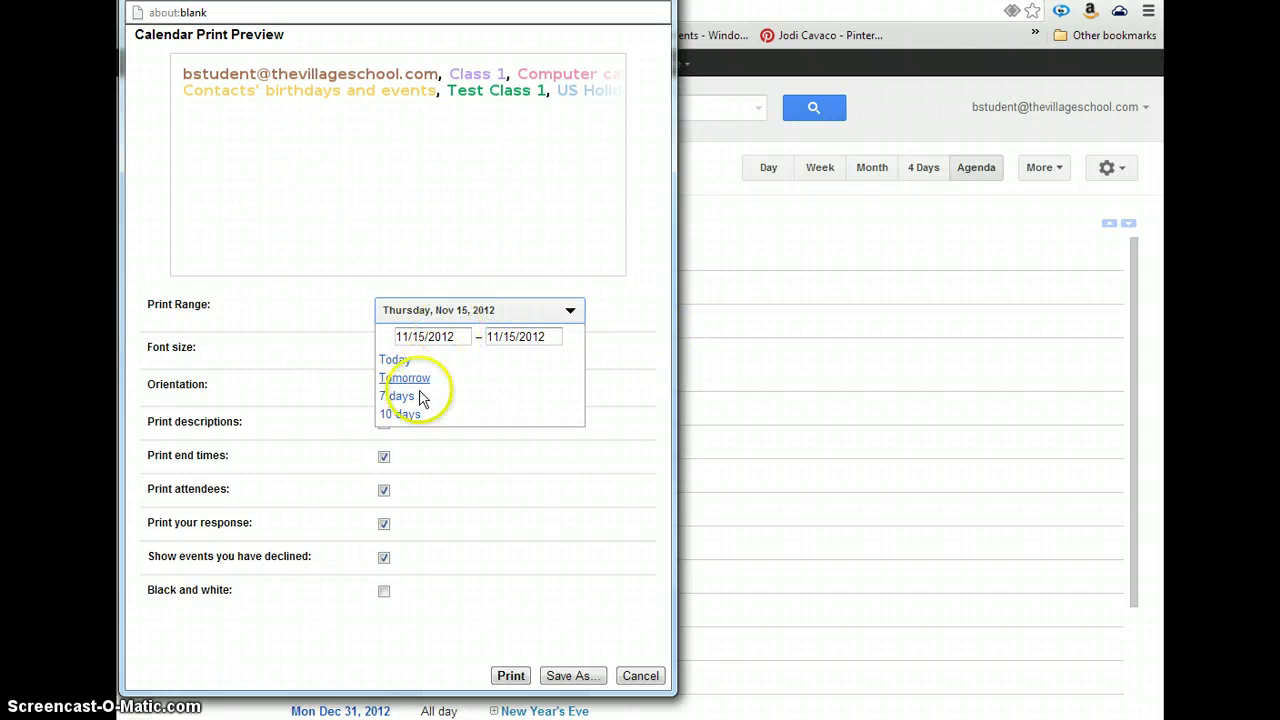
pyautogui.click(405, 398)
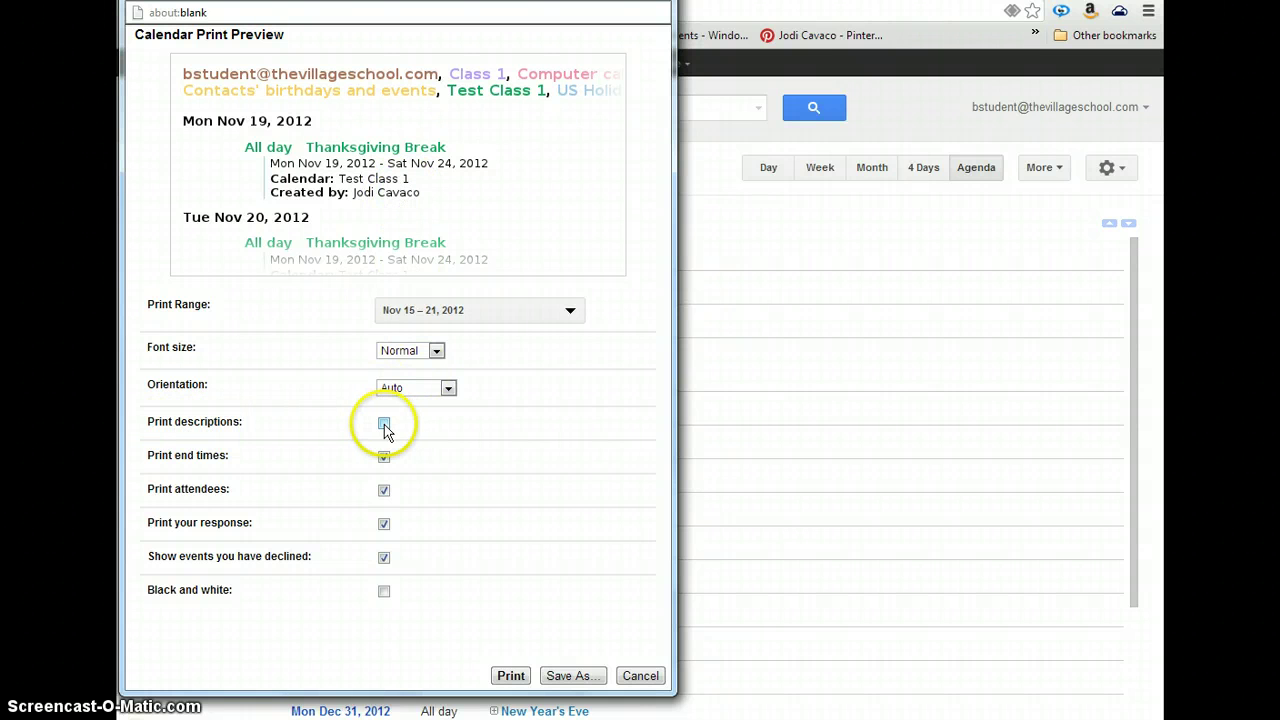
# Print descriptions in black and white, omit end times, attendees, responses and declined events, and cancel the print preview
pyautogui.click(386, 460)
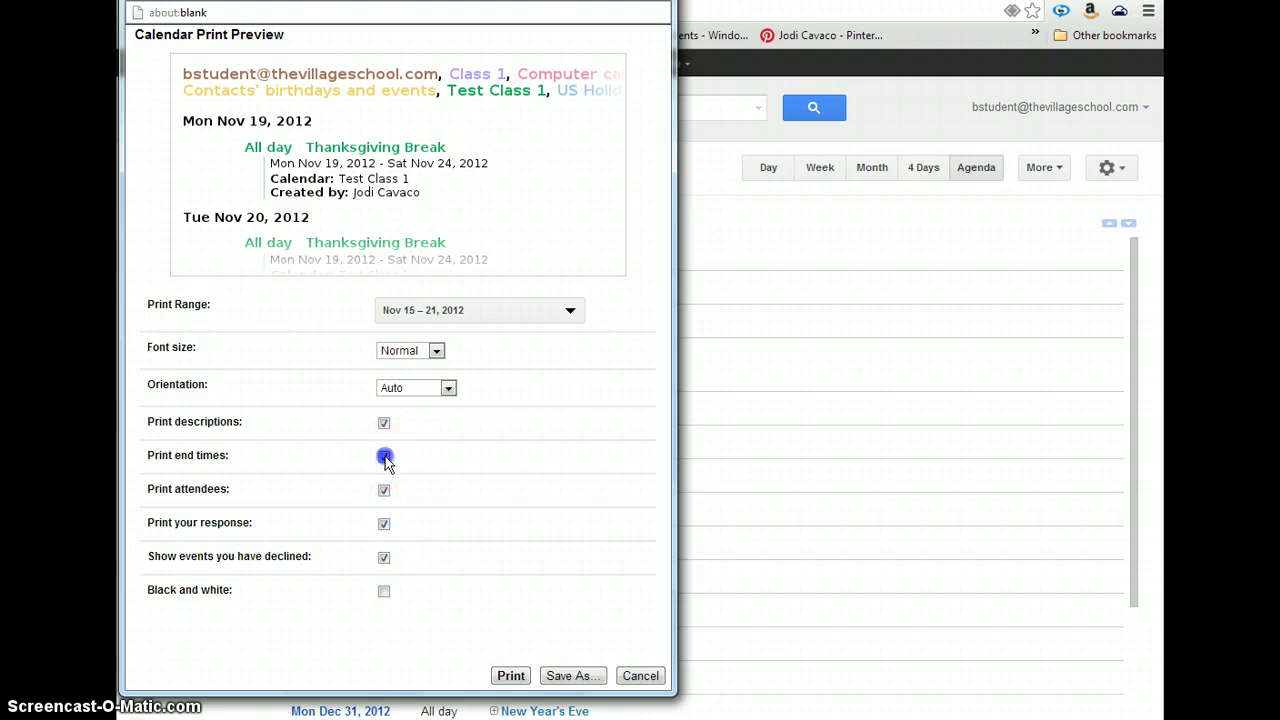
pyautogui.click(385, 491)
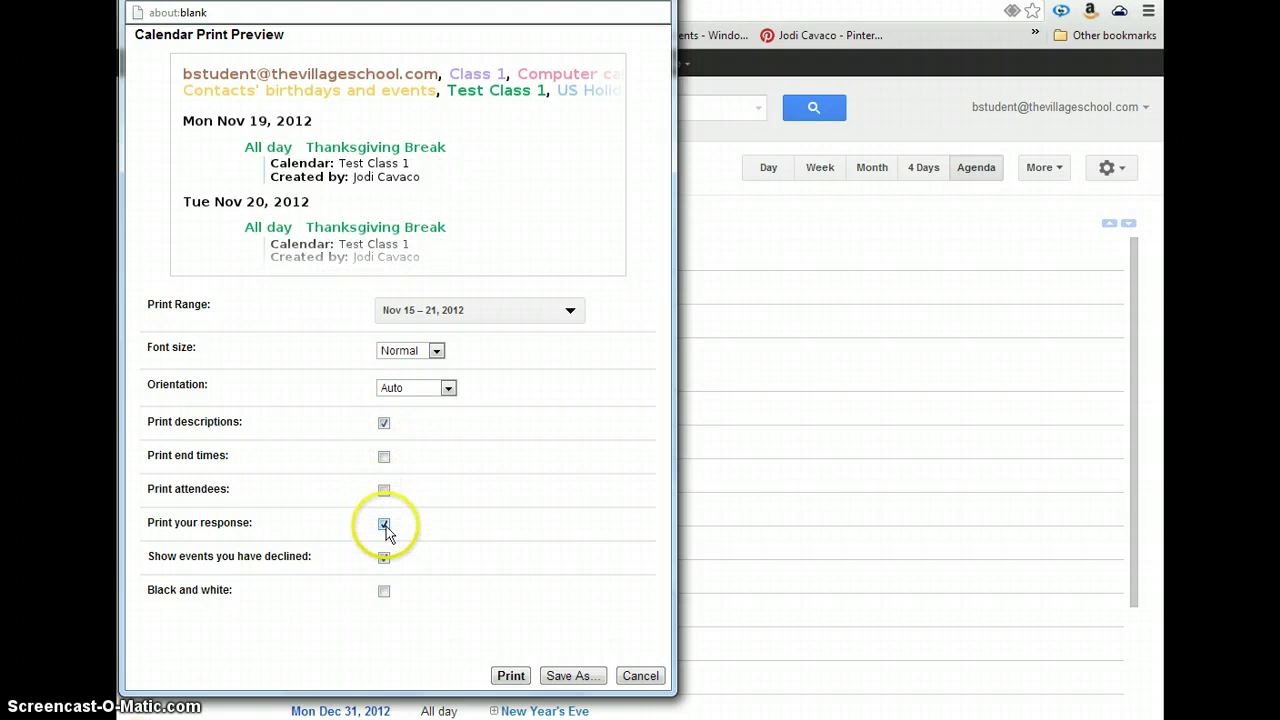
pyautogui.click(386, 560)
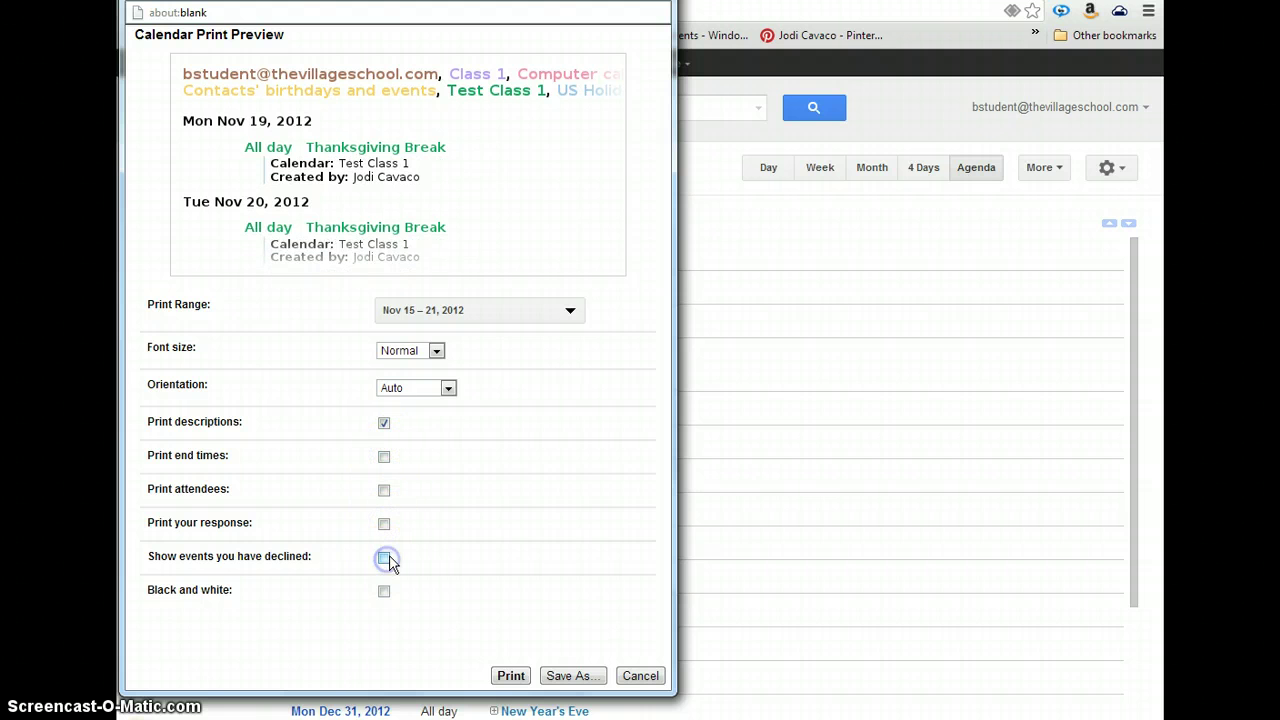
pyautogui.click(384, 592)
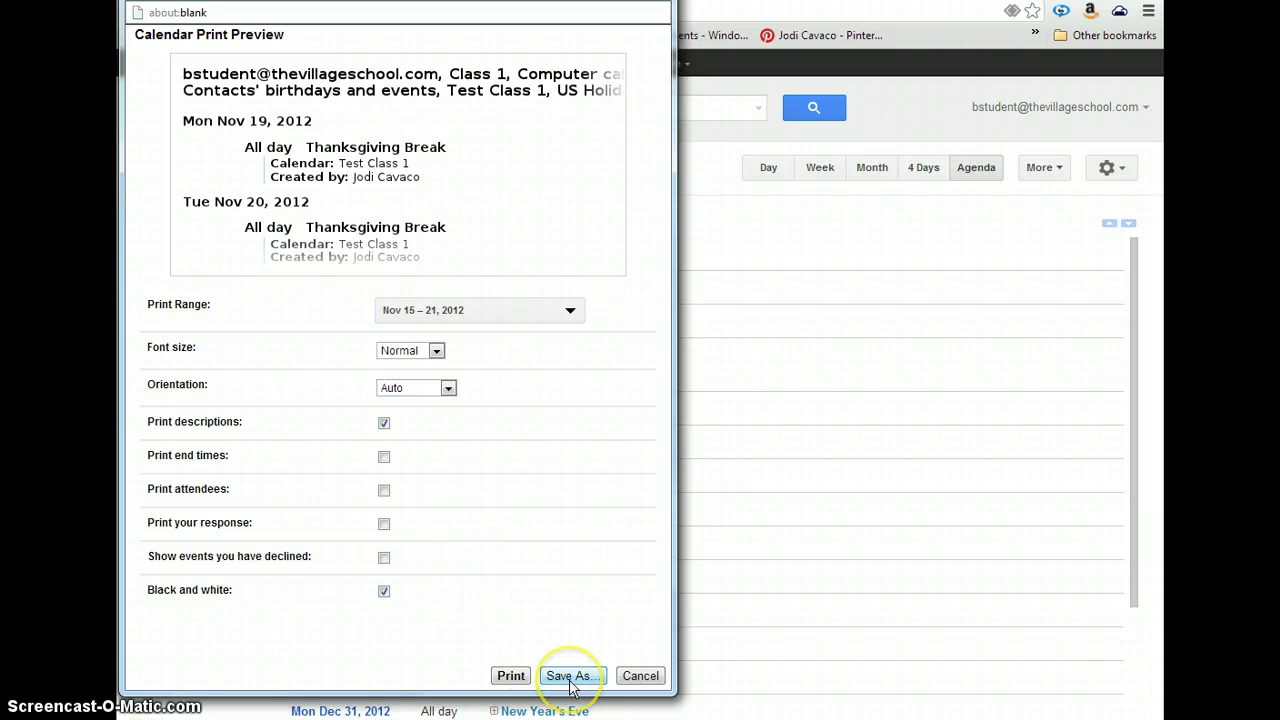
pyautogui.click(640, 676)
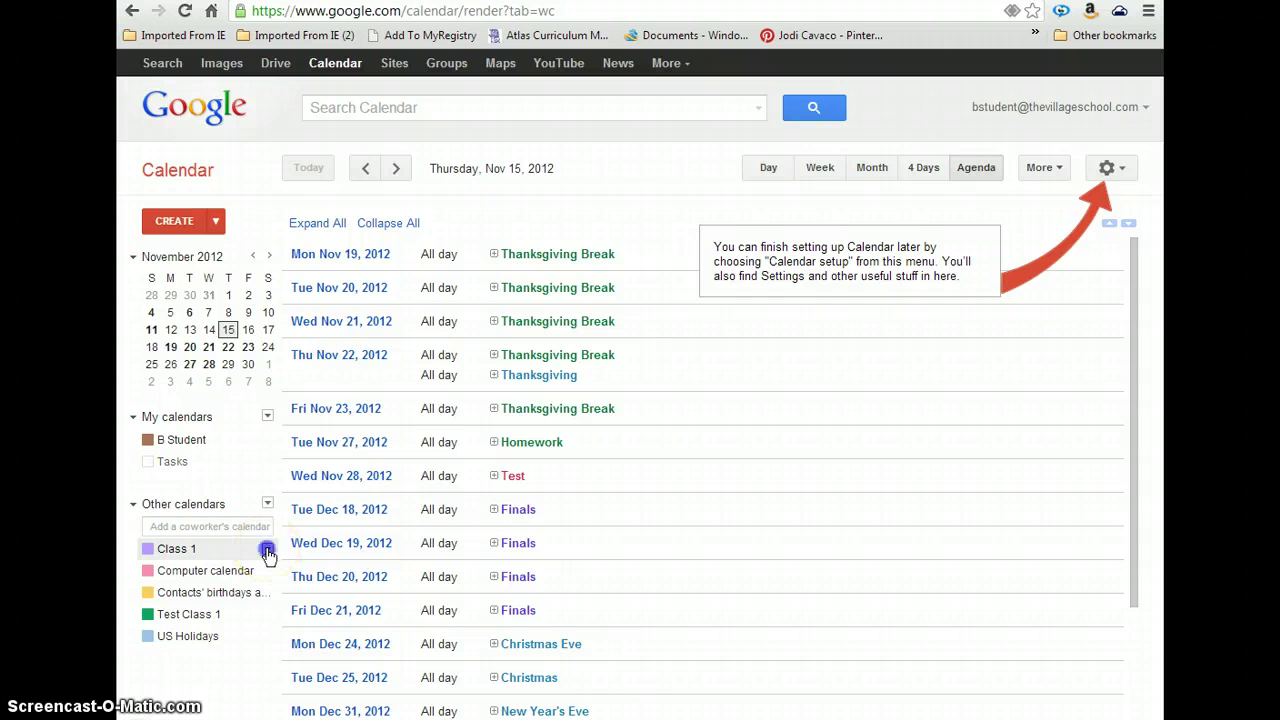
# Change the color of the Class 1 calendar to red and display the calendar in month view
pyautogui.click(267, 551)
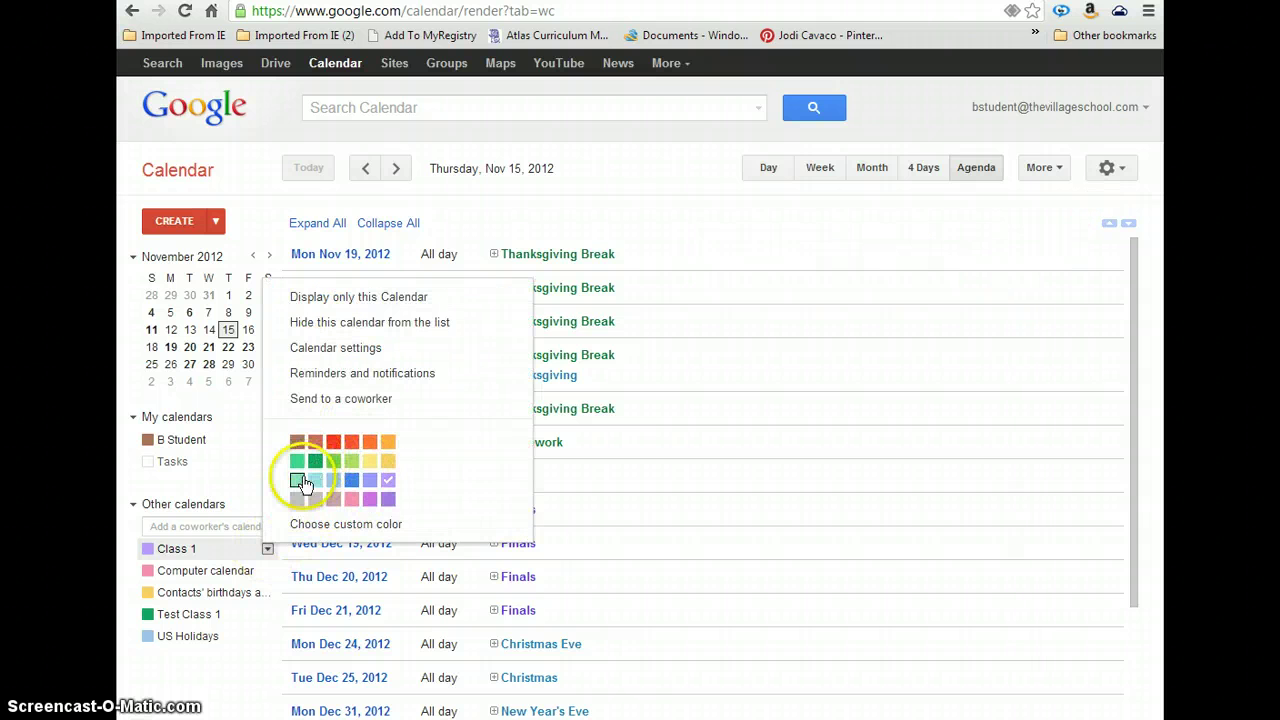
pyautogui.click(332, 444)
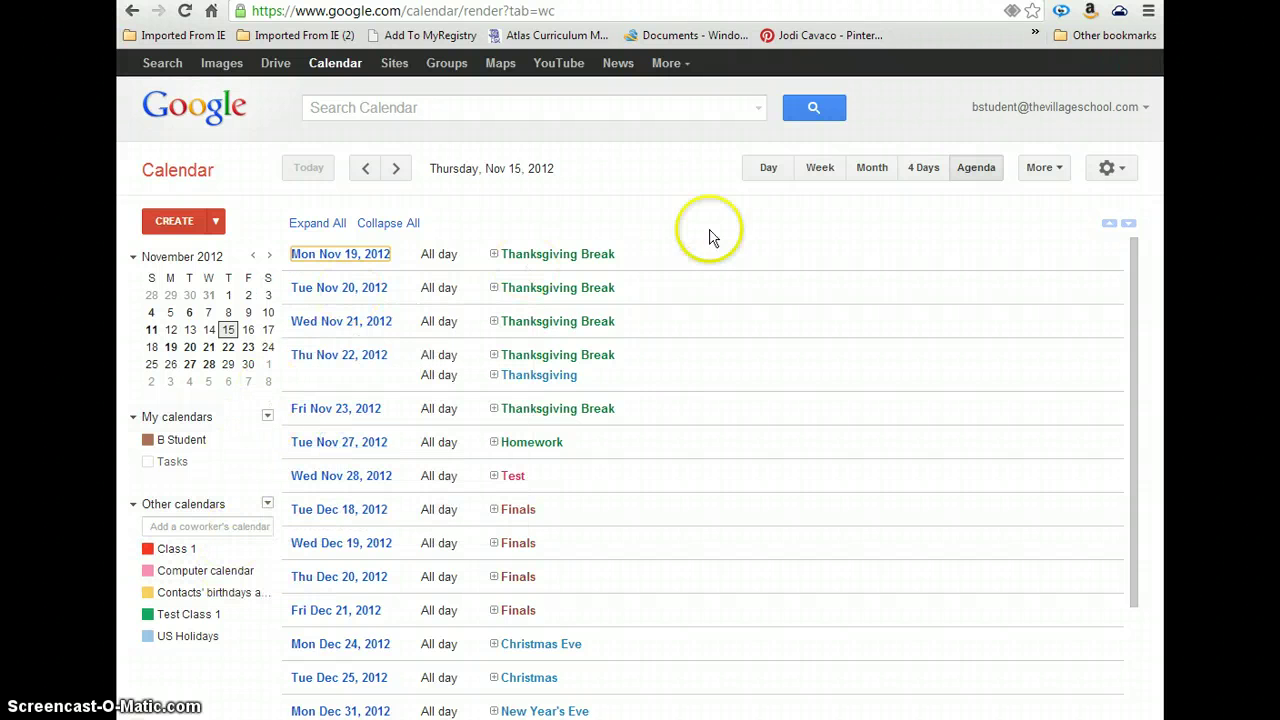
pyautogui.click(871, 169)
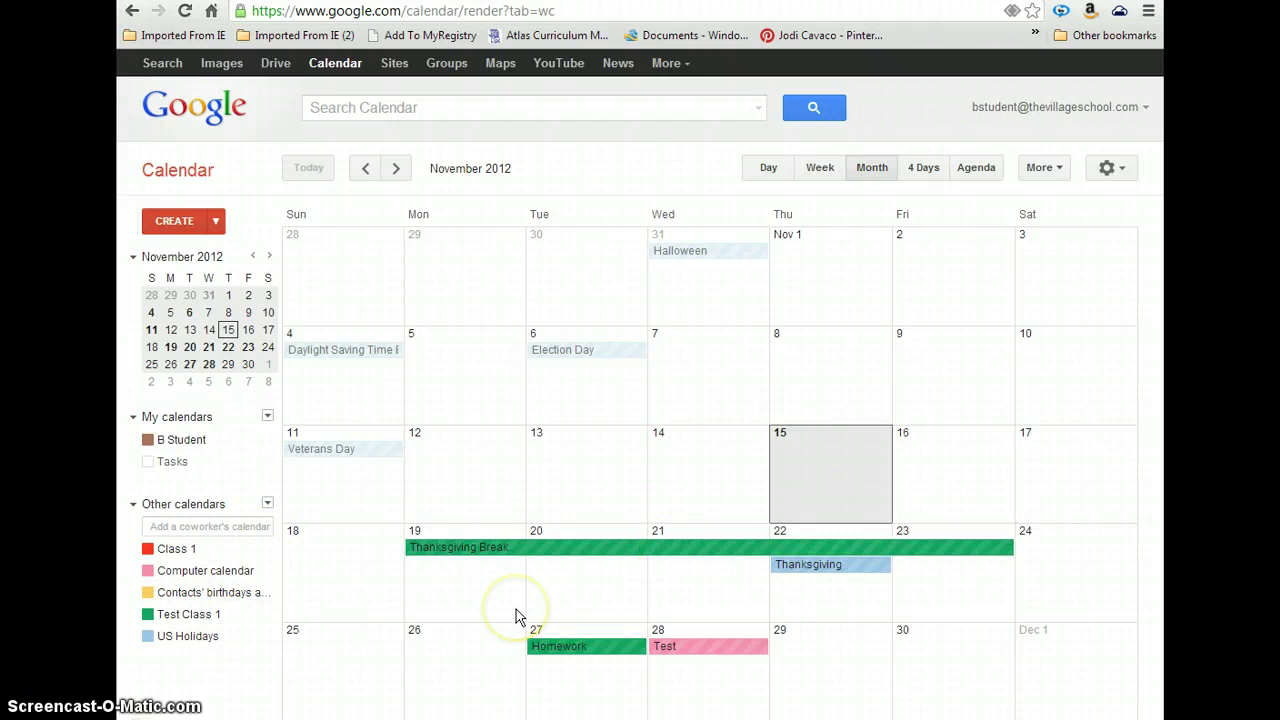
# Browse back and forth through the months around November 2012 to examine the color-coded events, ending on December 2012
pyautogui.scroll(-1, 516, 609)
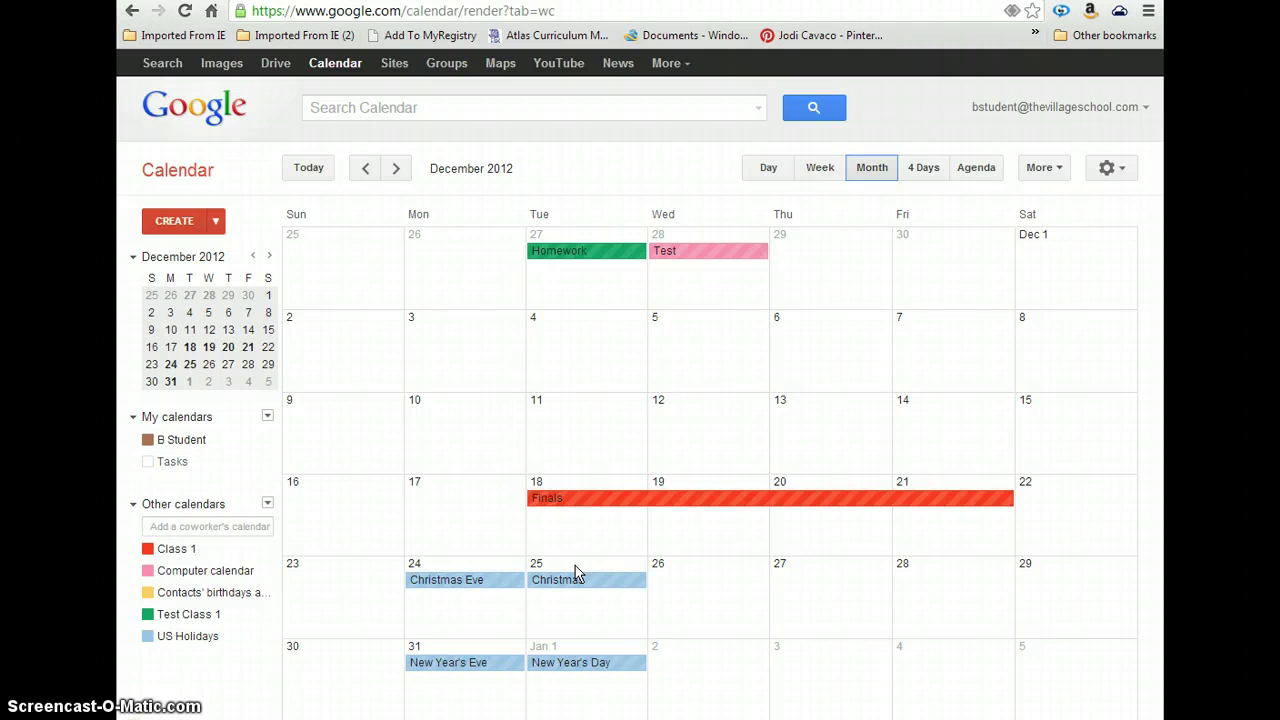
pyautogui.scroll(1, 575, 565)
pyautogui.scroll(-1, 575, 565)
pyautogui.scroll(2, 575, 565)
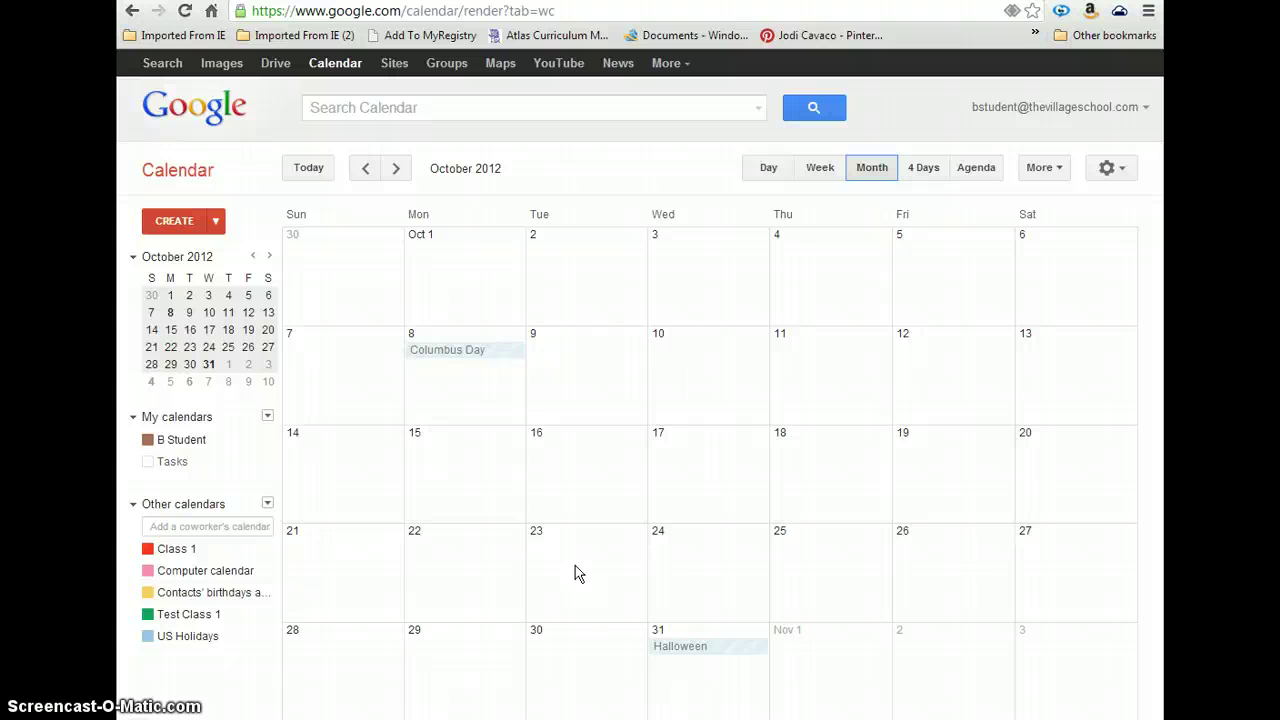
pyautogui.scroll(-1, 575, 565)
pyautogui.scroll(1, 575, 565)
pyautogui.scroll(1, 575, 572)
pyautogui.scroll(-2, 575, 565)
pyautogui.scroll(-1, 575, 572)
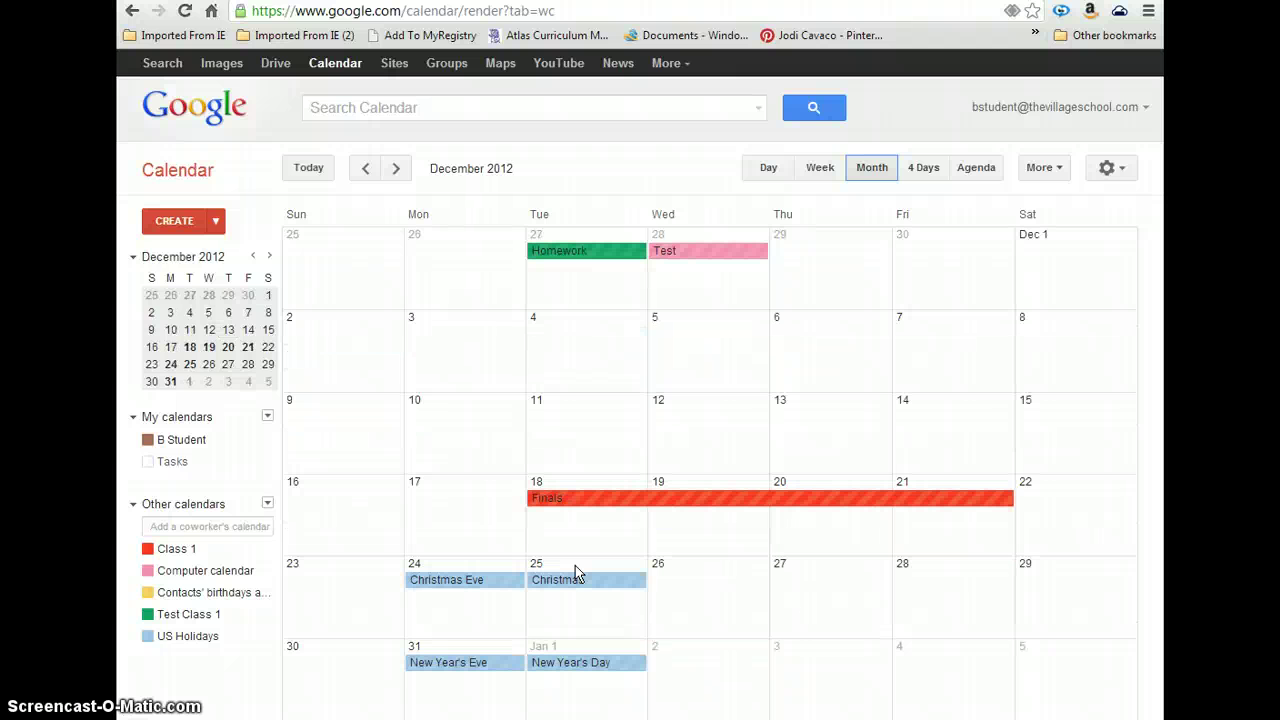
pyautogui.click(576, 580)
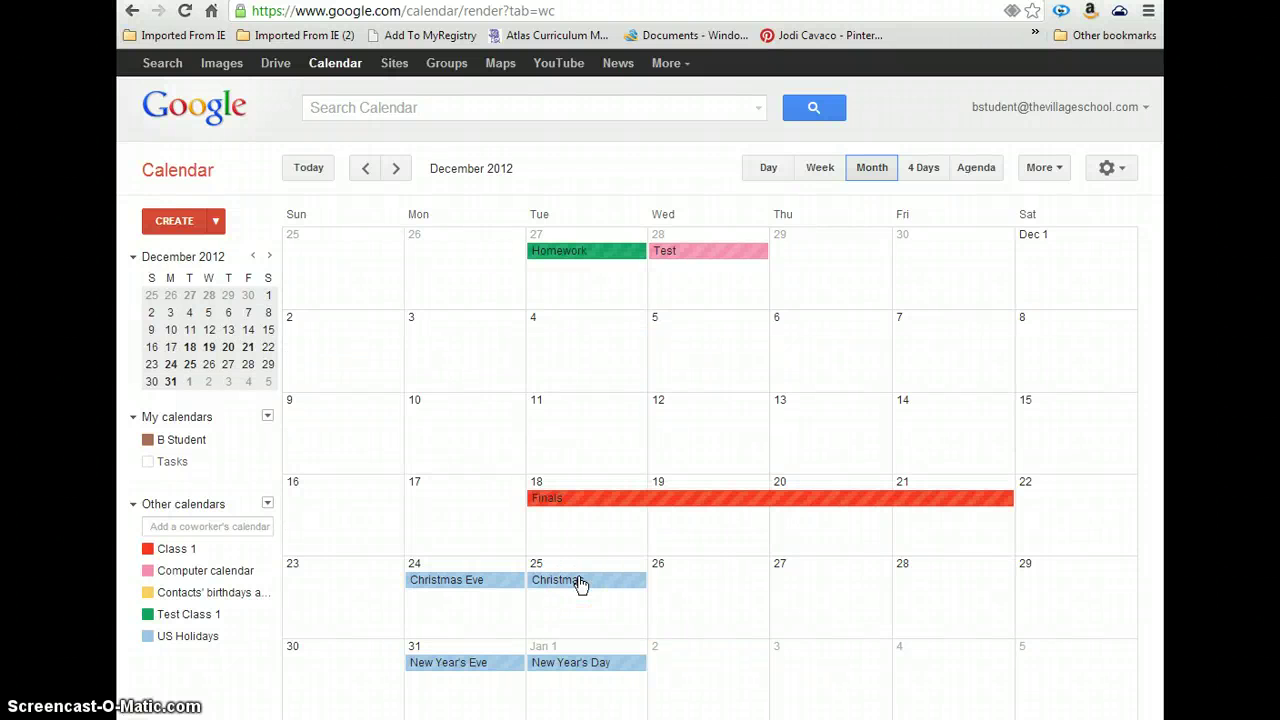